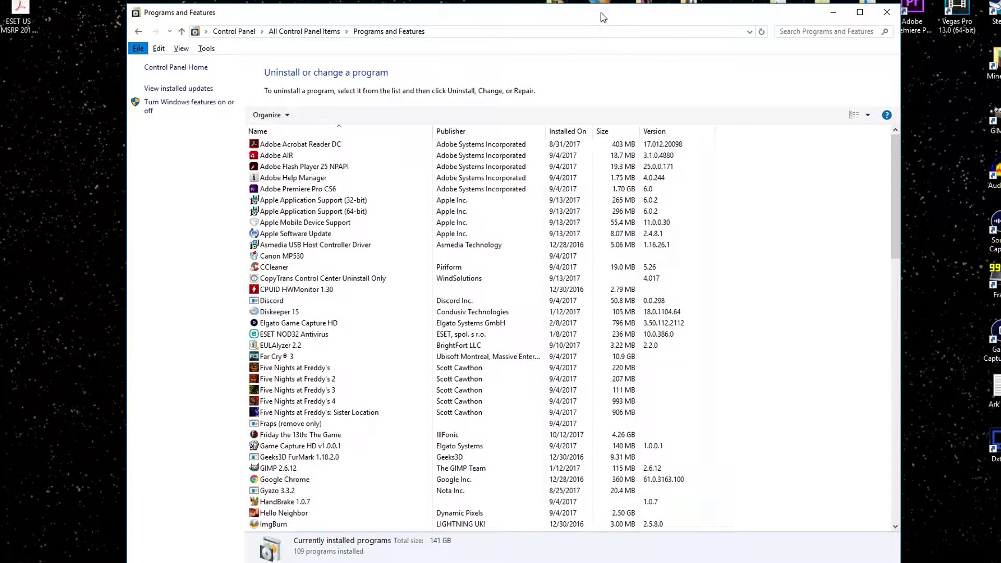
Review the installed programs by scrolling up and down the Programs and Features list.
key("Escape")
scroll(378, 346, "down", 18)
scroll(379, 347, "down", 8)
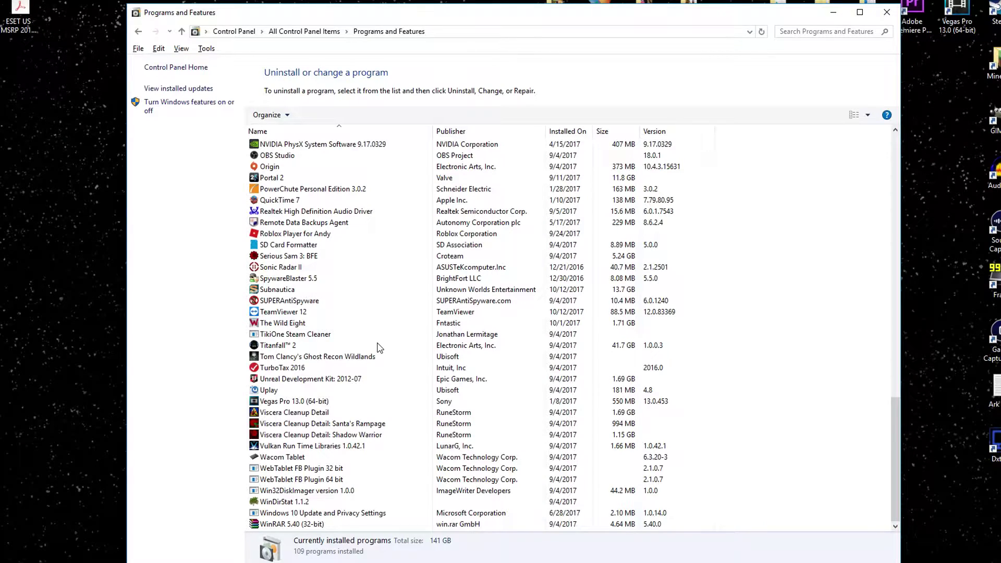
scroll(376, 347, "up", 20)
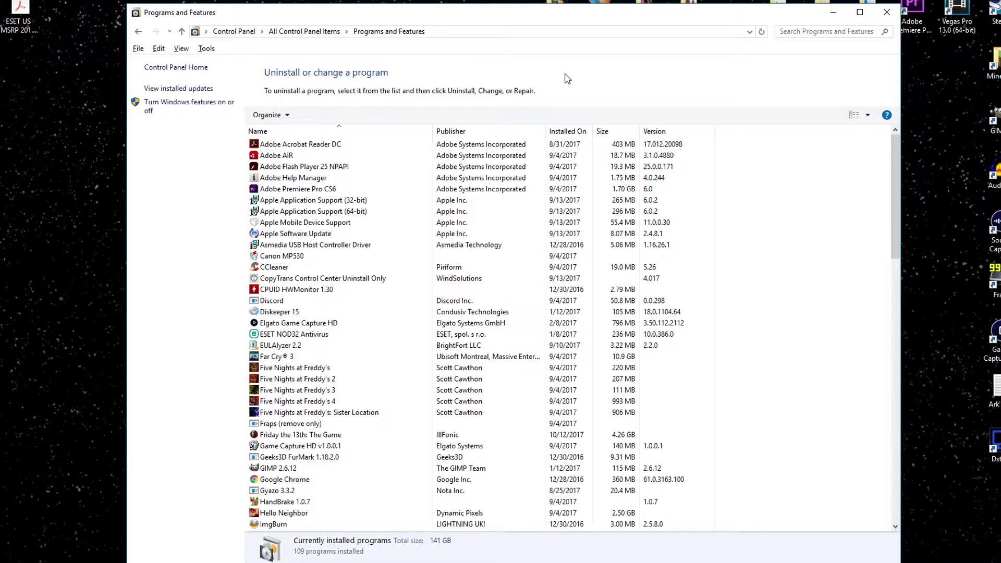
scroll(437, 287, "down", 12)
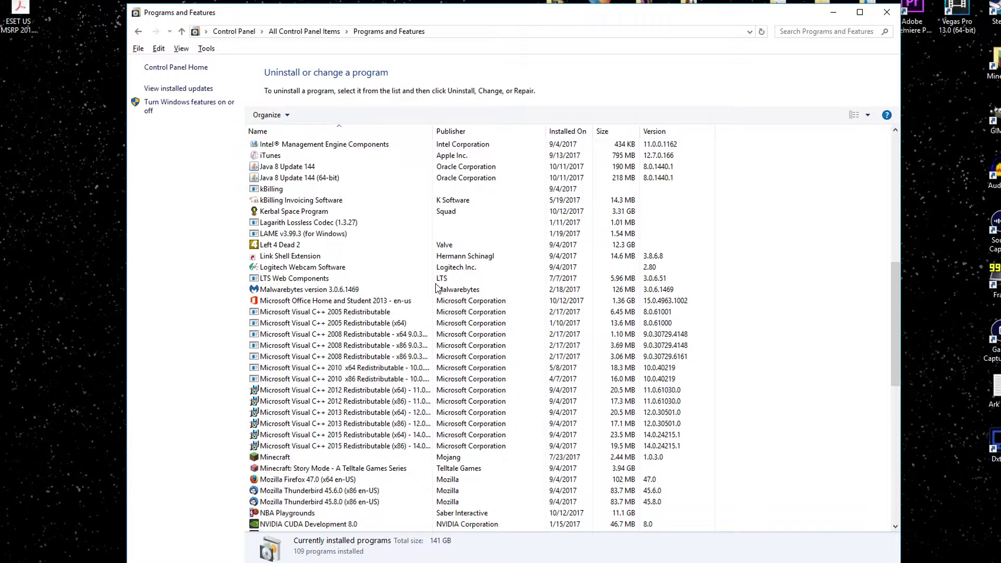
scroll(435, 287, "down", 13)
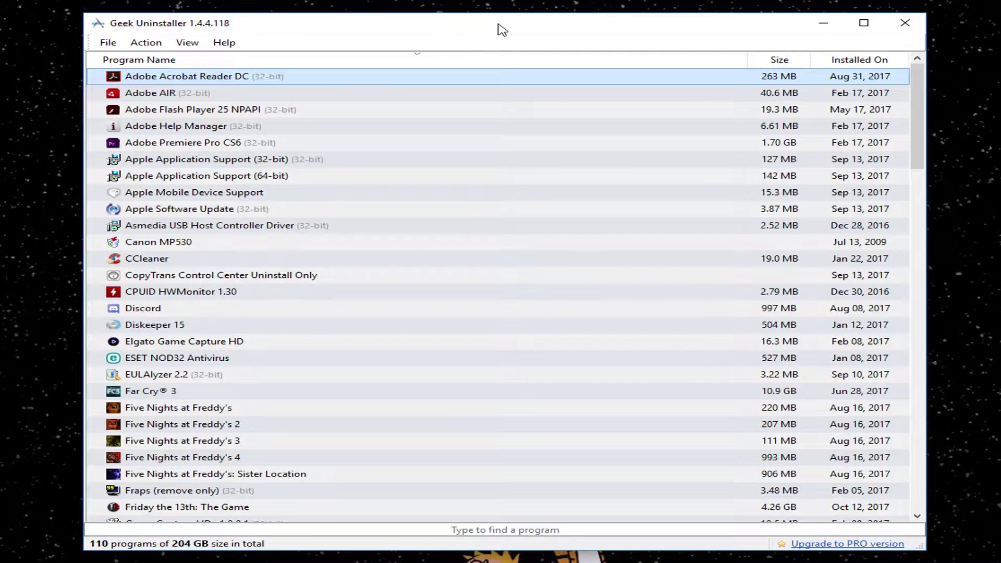
Run geek.exe directly from the geek.zip archive in WinRAR, dismissing the expiry notice.
left_click(822, 26)
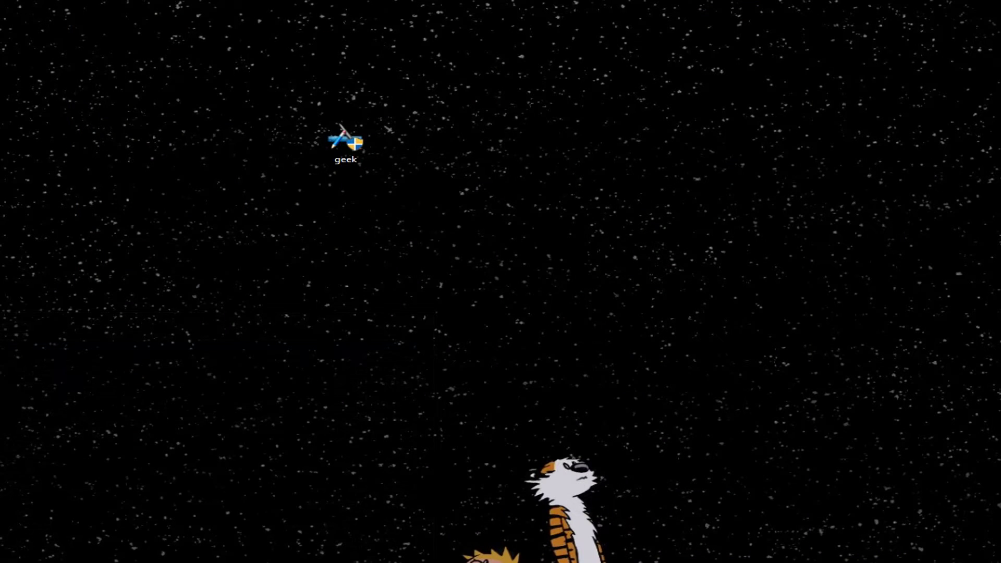
left_click_drag(0, 344, 527, 176)
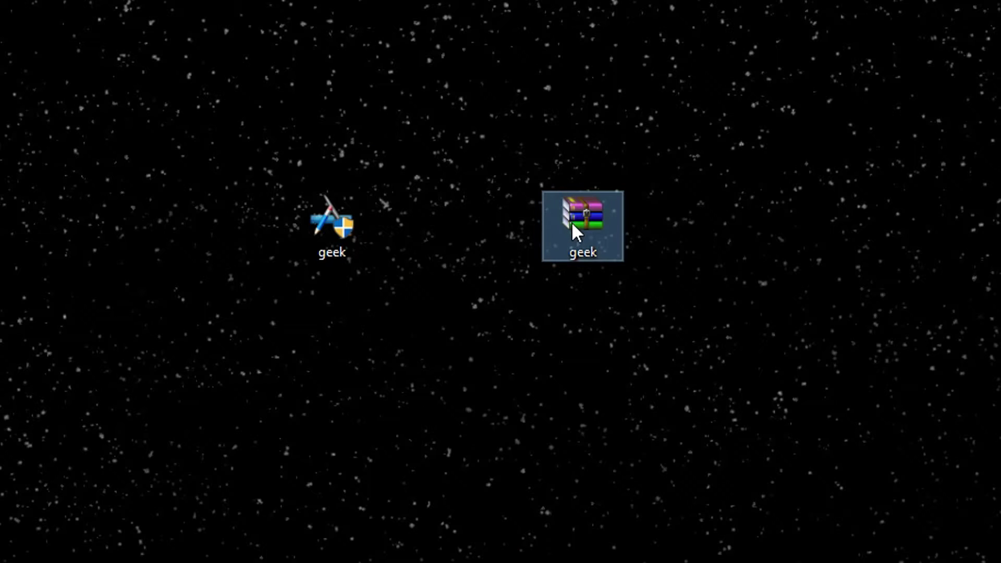
double_click(575, 225)
left_click(895, 108)
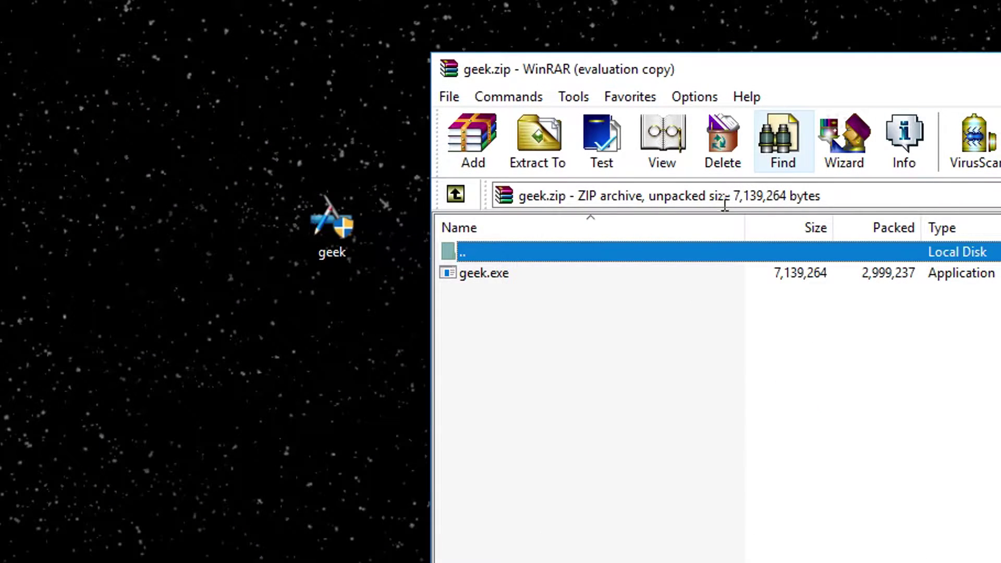
left_click(529, 275)
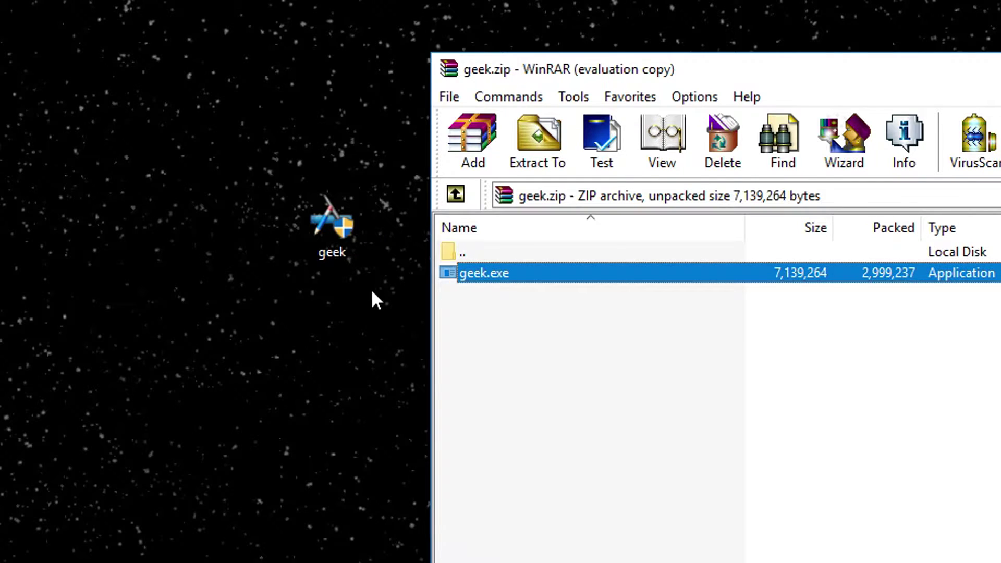
key("alt+F4")
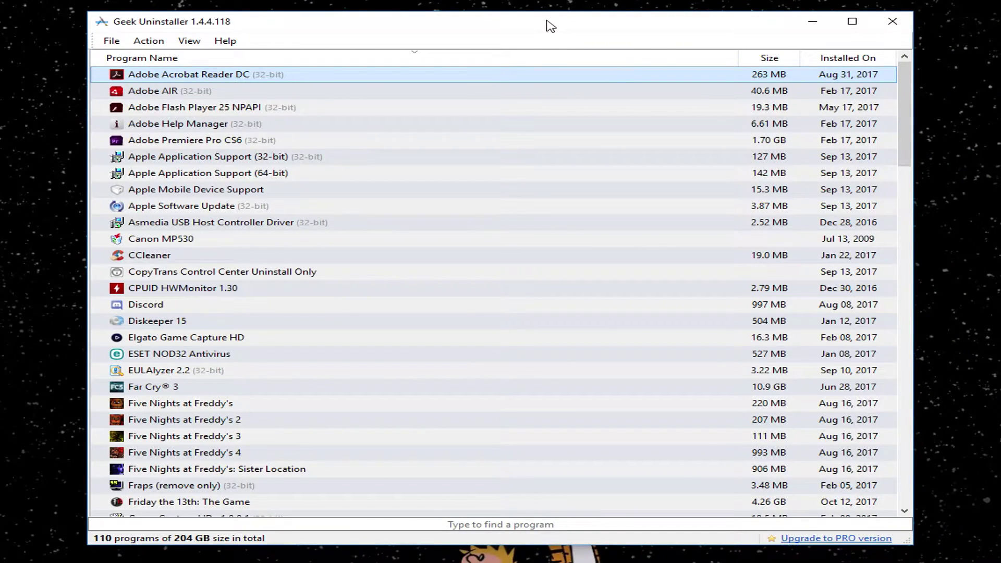
Switch the list to Windows Store Apps (36 apps, 2.82 GB) and scroll through it.
left_click_drag(904, 91, 935, 30)
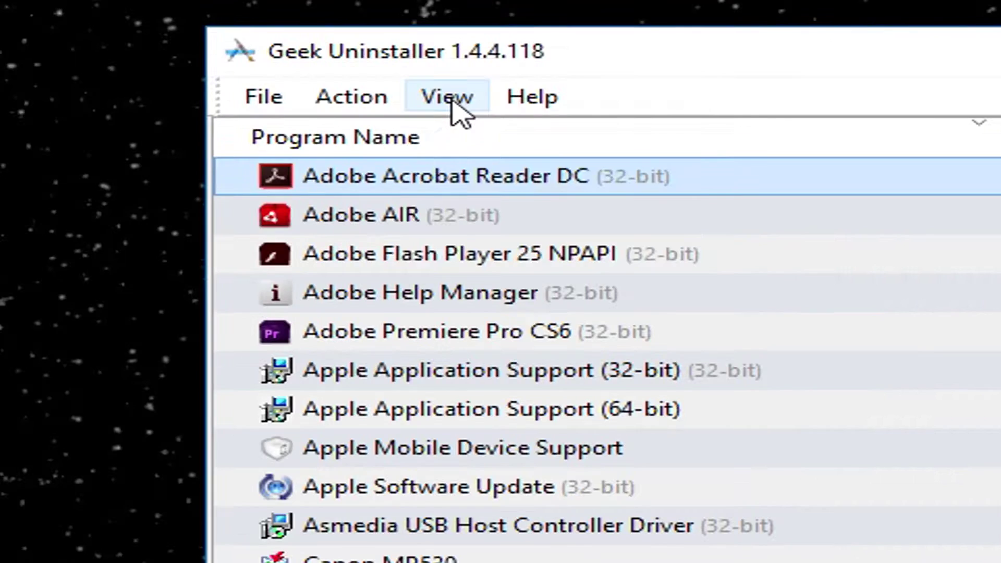
left_click(190, 41)
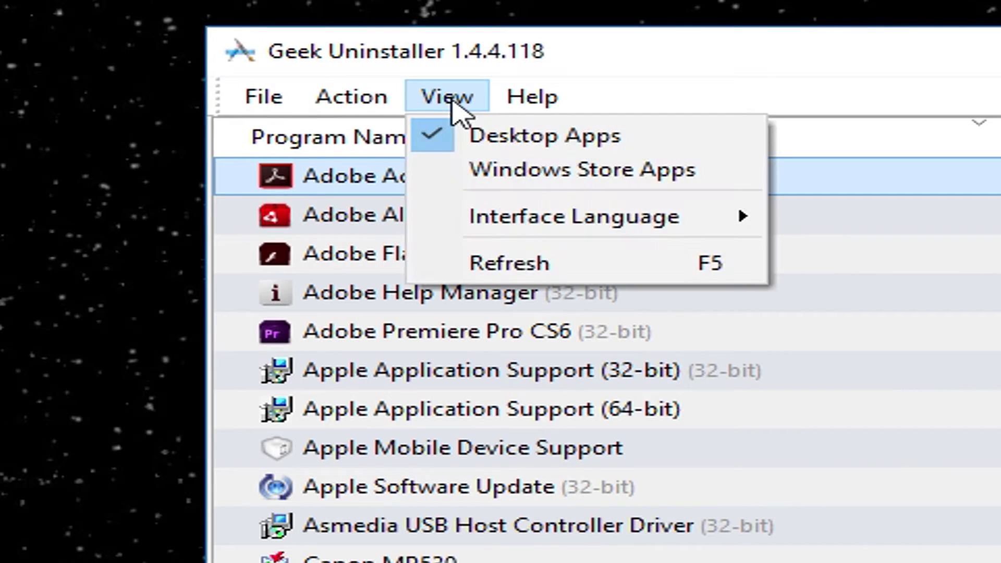
left_click(523, 173)
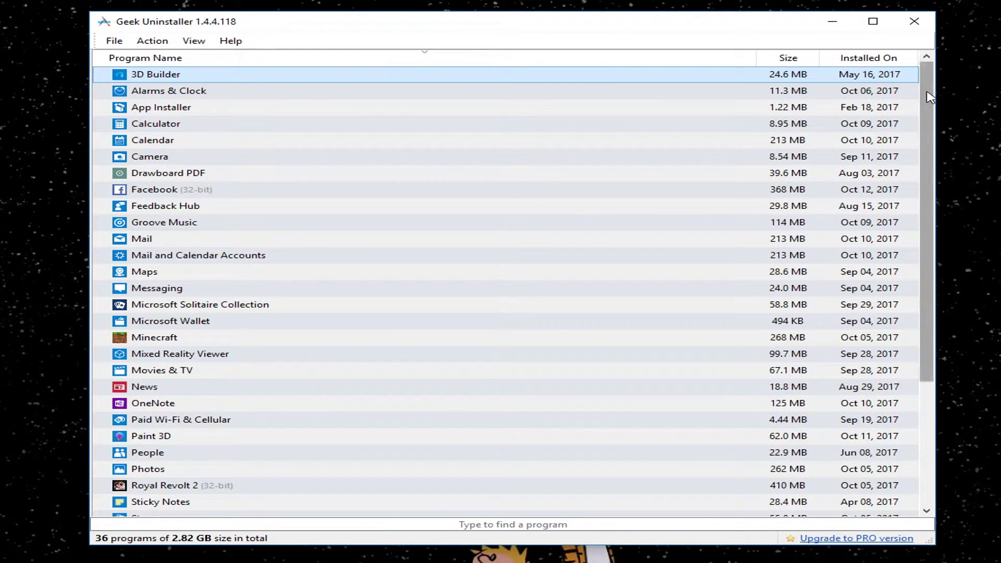
left_click_drag(928, 97, 931, 267)
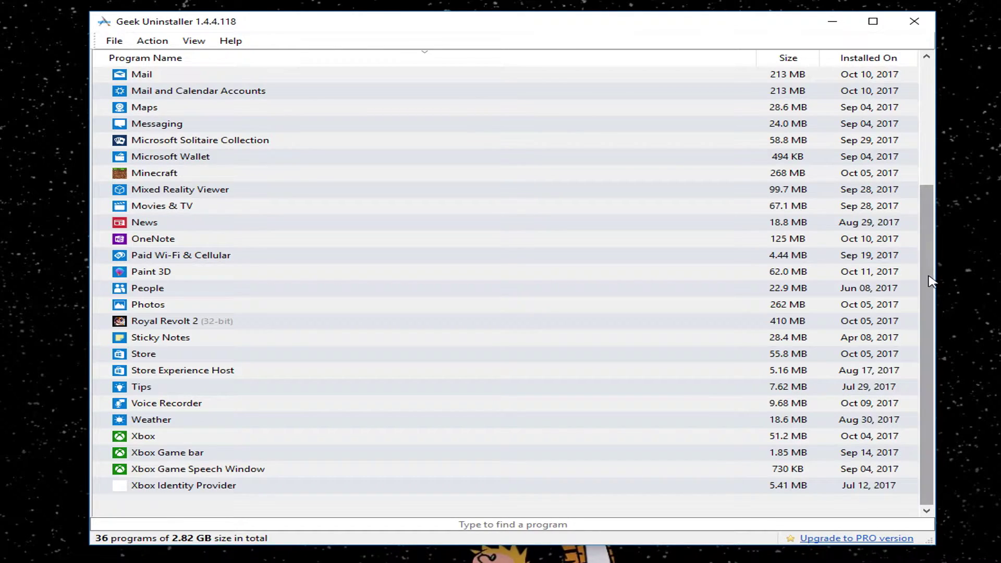
left_click_drag(932, 281, 935, 130)
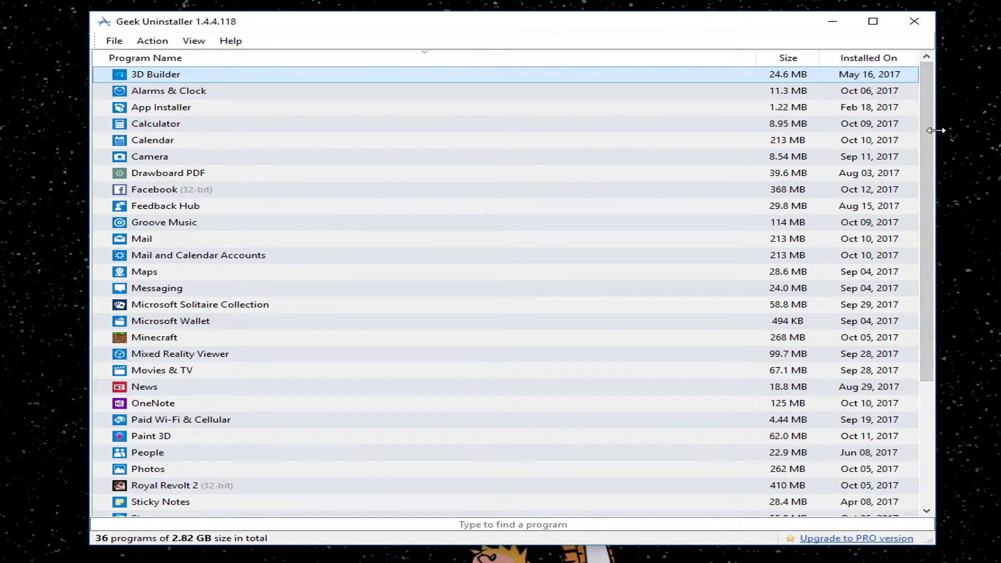
Uninstall the Facebook Store app from its right-click menu.
left_click(151, 193)
left_click(165, 41)
left_click(155, 41)
right_click(170, 192)
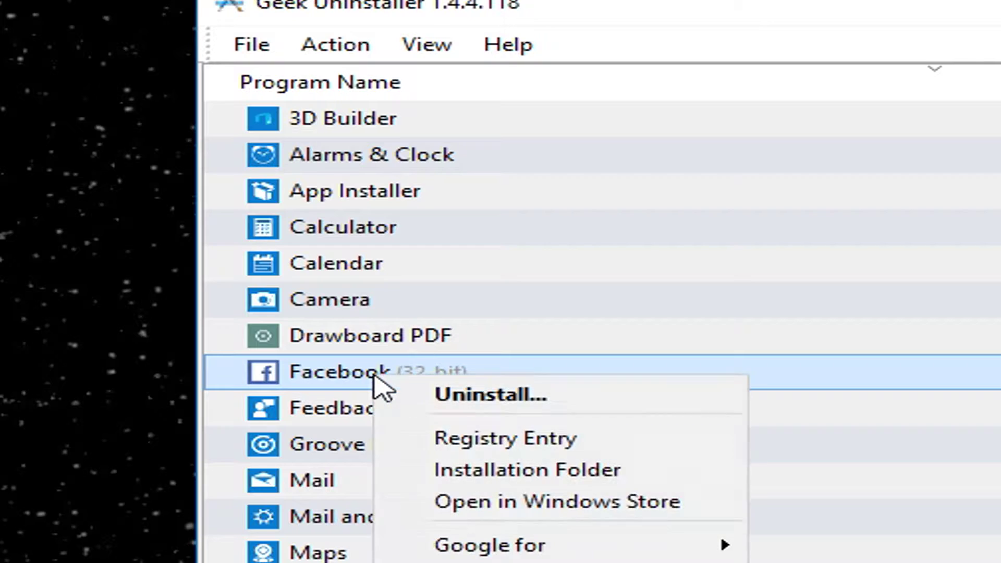
left_click(485, 405)
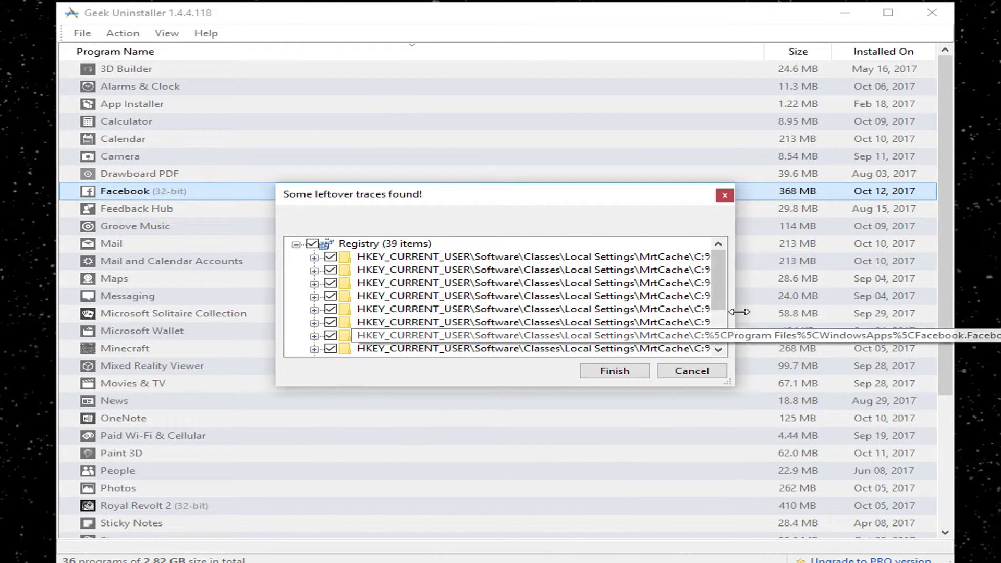
Delete Facebook's 39 leftover registry traces and close the confirmation.
left_click_drag(721, 300, 718, 335)
left_click(613, 372)
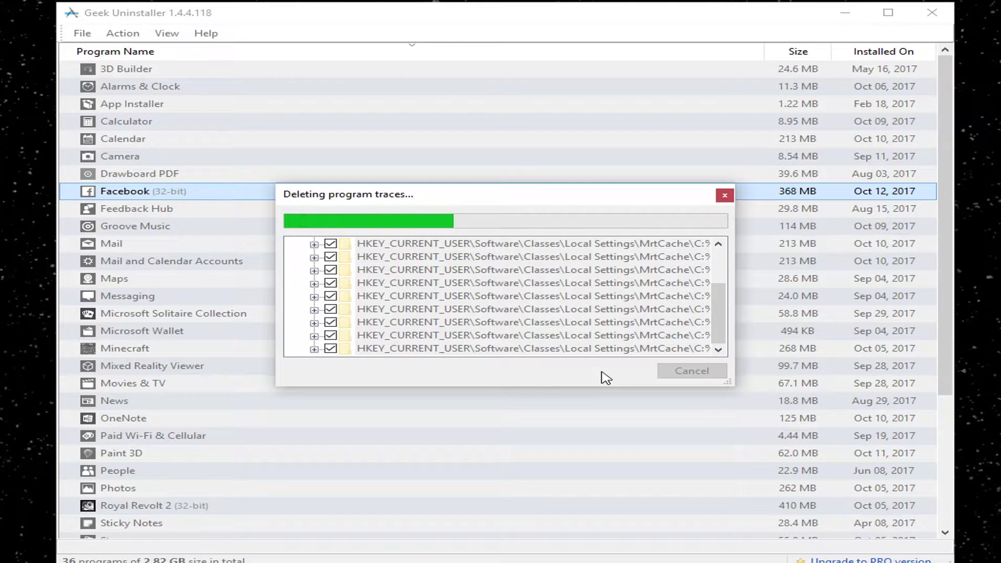
left_click(675, 372)
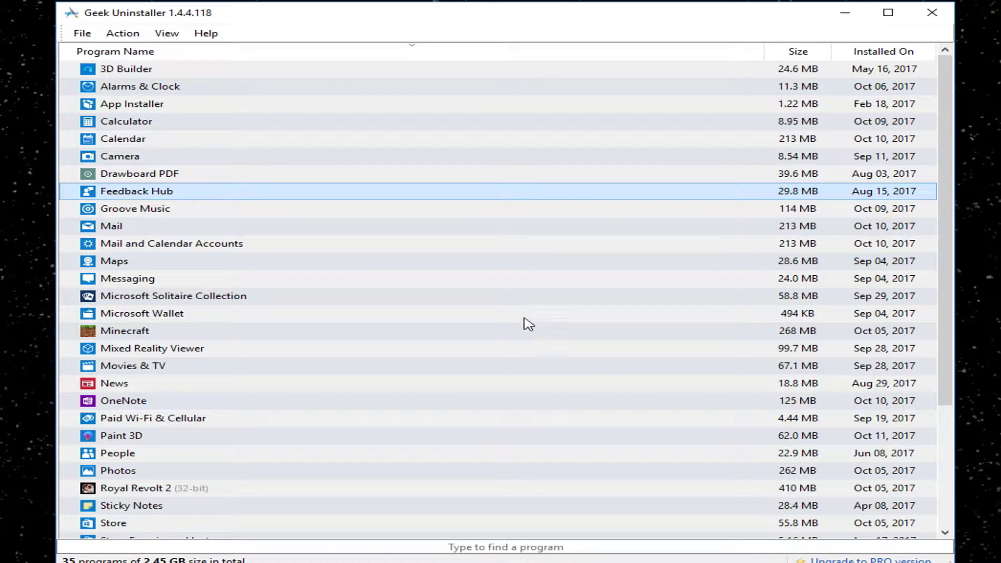
Return the list to Desktop Apps and bring up EULAlyzer 2.2's context menu.
left_click(167, 33)
left_click(180, 49)
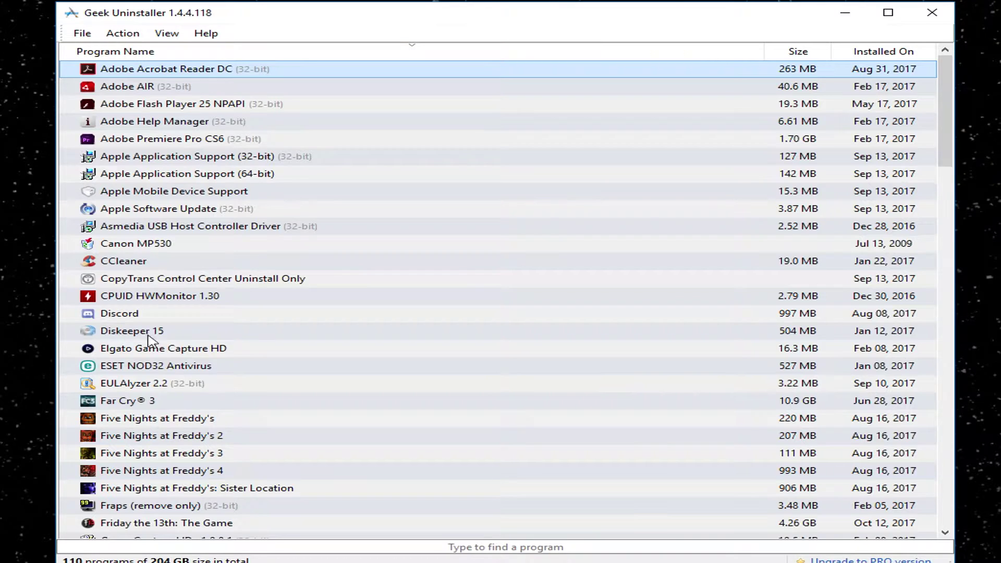
left_click(168, 383)
left_click(123, 34)
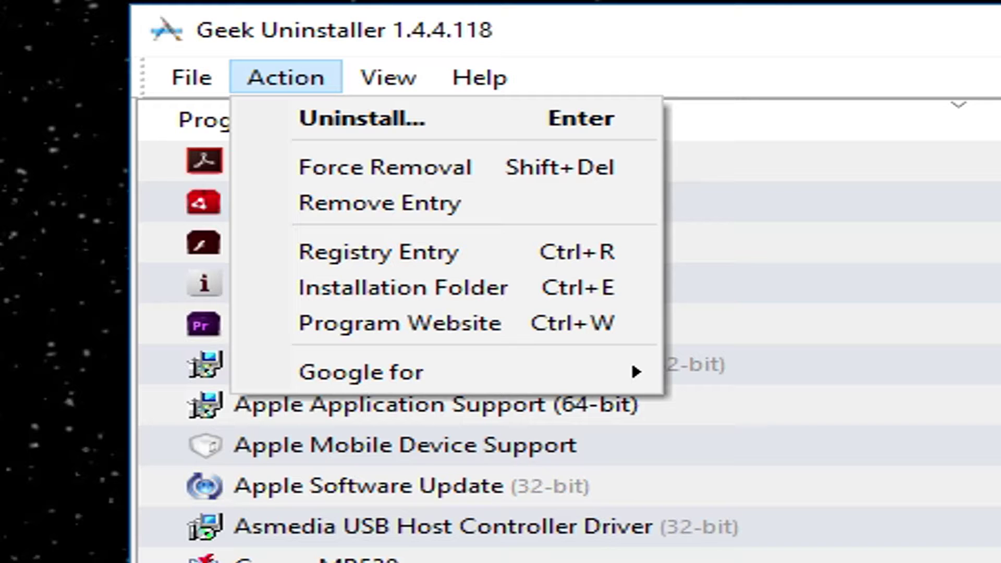
key("Escape")
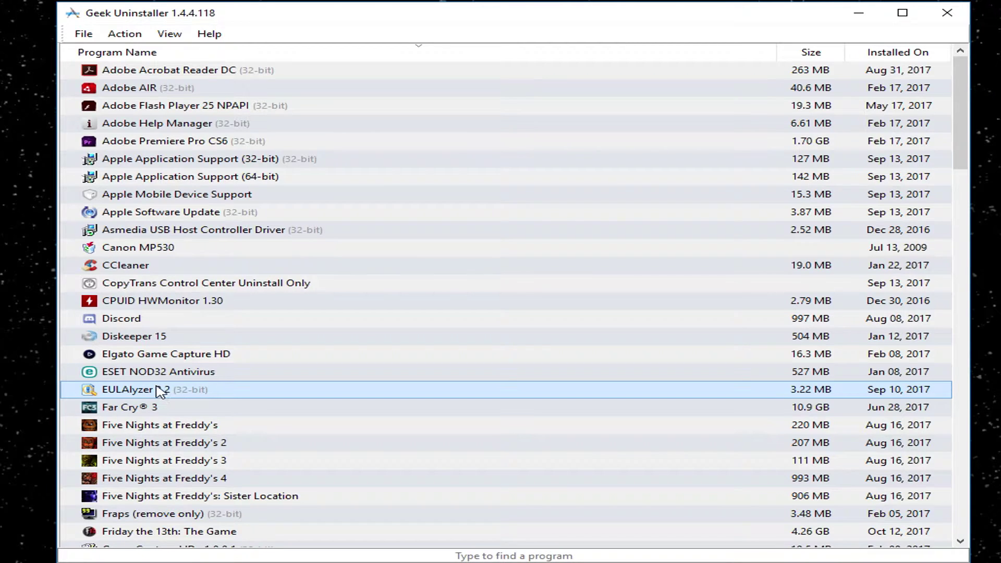
right_click(145, 394)
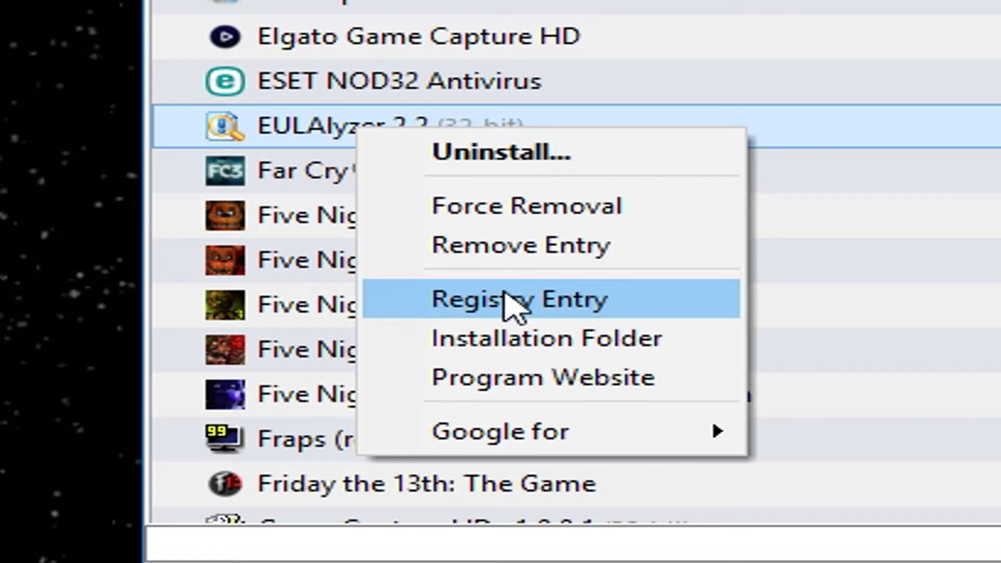
Show EULAlyzer 2.2's registry key, then its installation folder F:\Program Files (x86)\EULAlyzer.
left_click(632, 305)
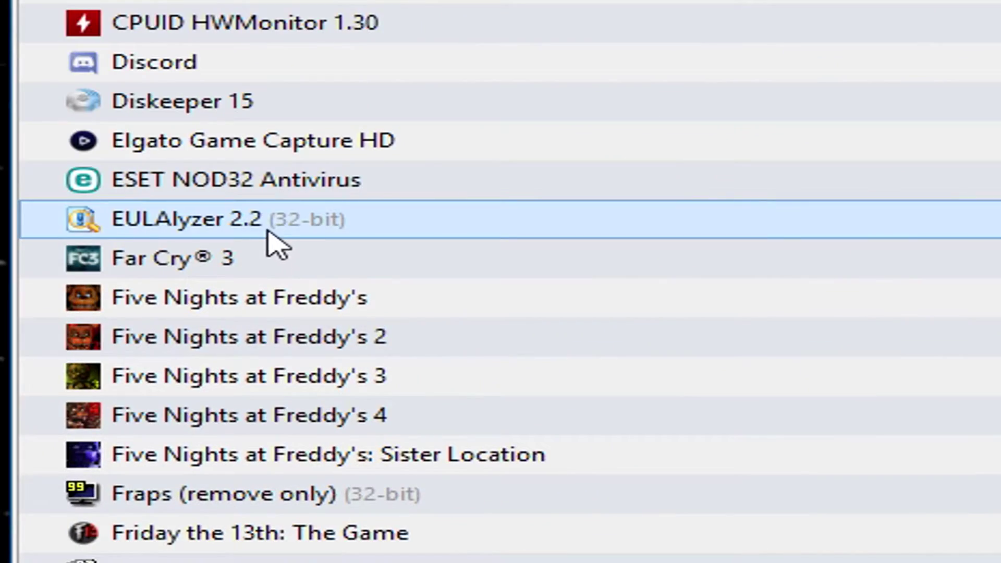
right_click(261, 223)
left_click(445, 412)
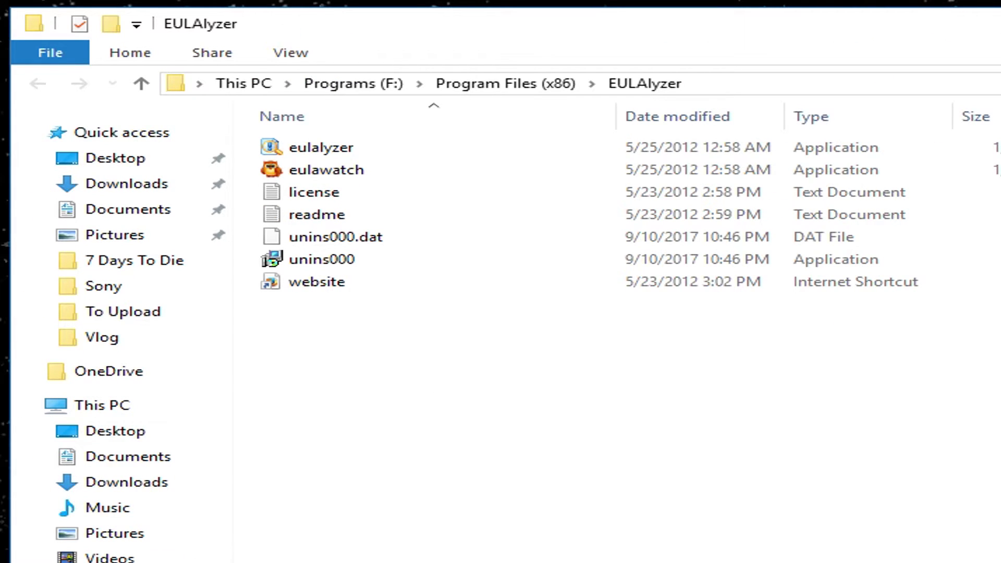
Close the EULAlyzer folder and search Google for 'EULAlyzer 2.2' from its context menu.
key("alt+F4")
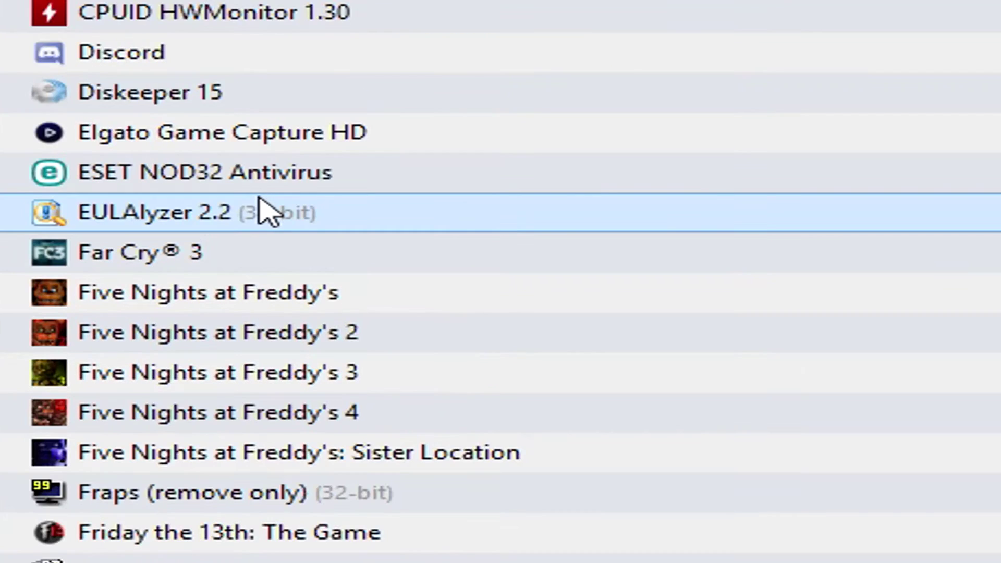
right_click(259, 198)
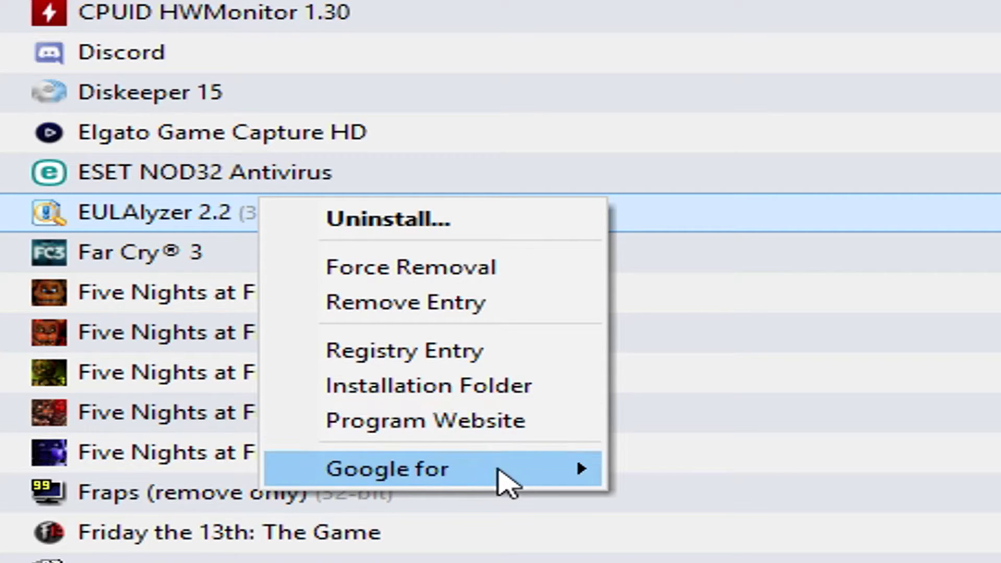
mouse_move(497, 471)
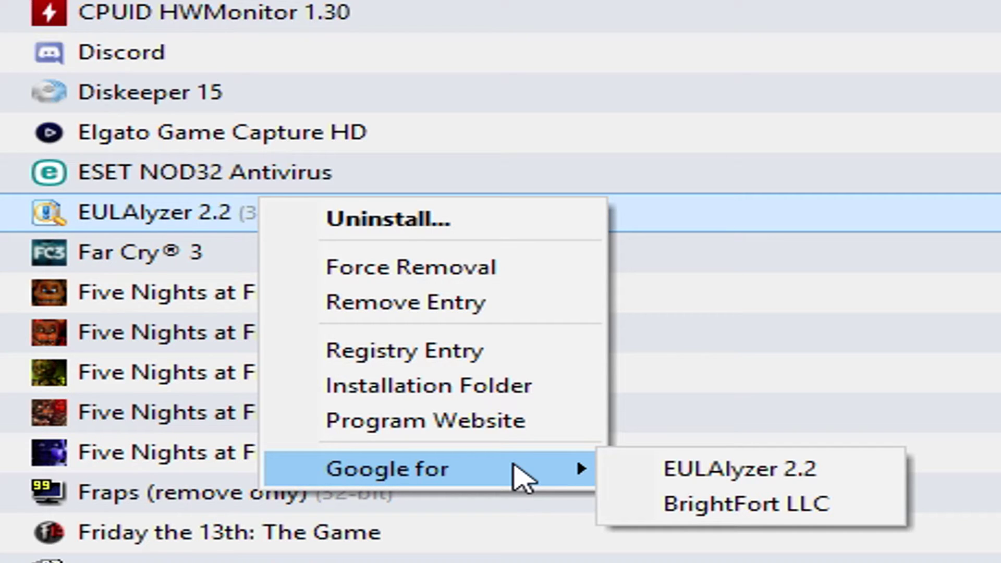
left_click(672, 468)
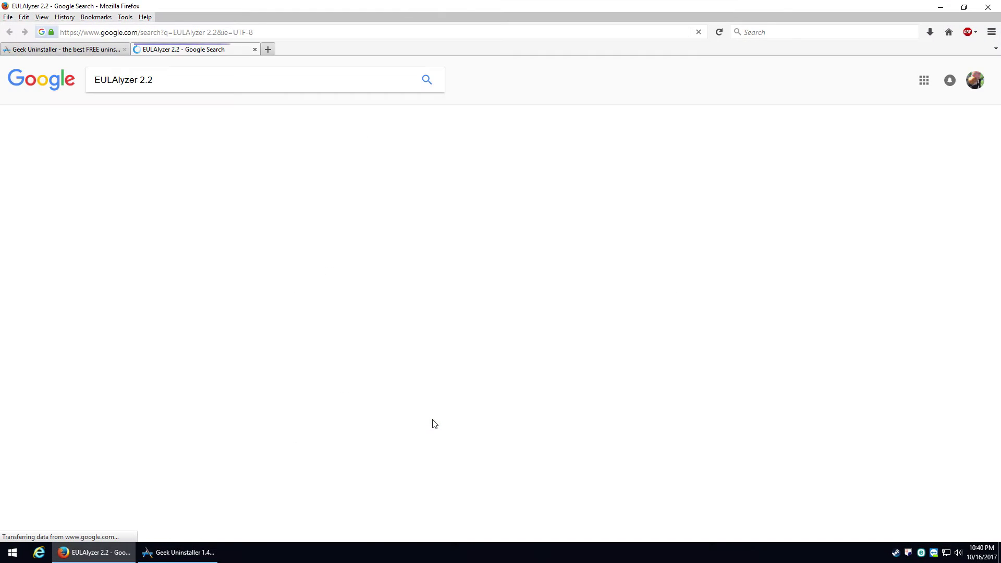
Close the EULAlyzer search tab and go to the Geek Uninstaller site's Download page.
left_click(255, 50)
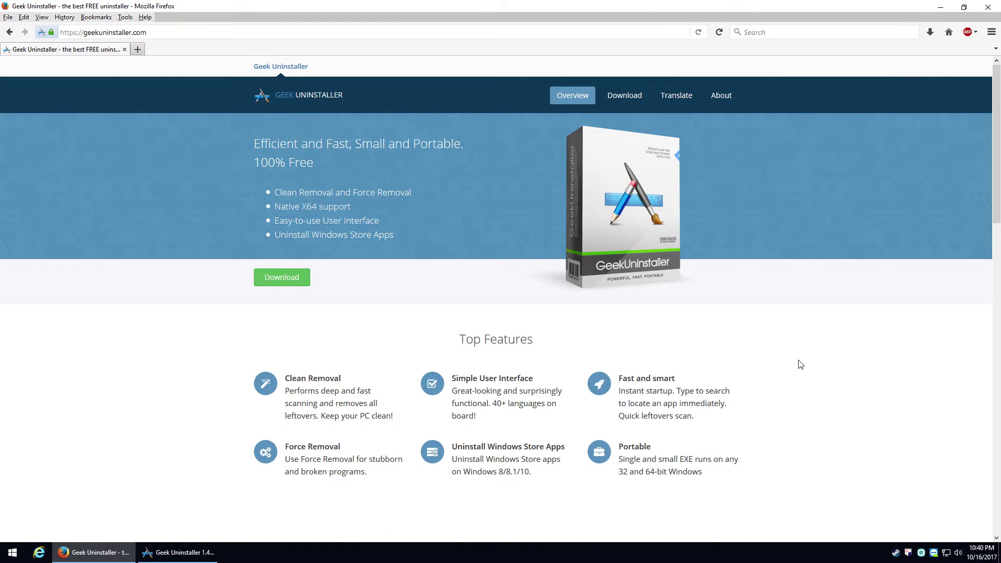
scroll(800, 364, "down", 1)
scroll(801, 363, "up", 1)
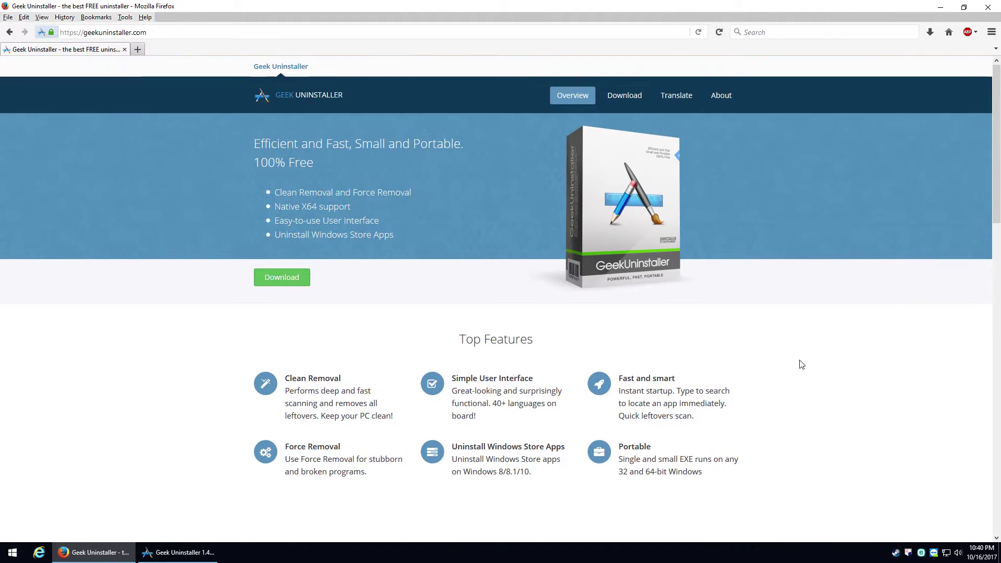
left_click(276, 278)
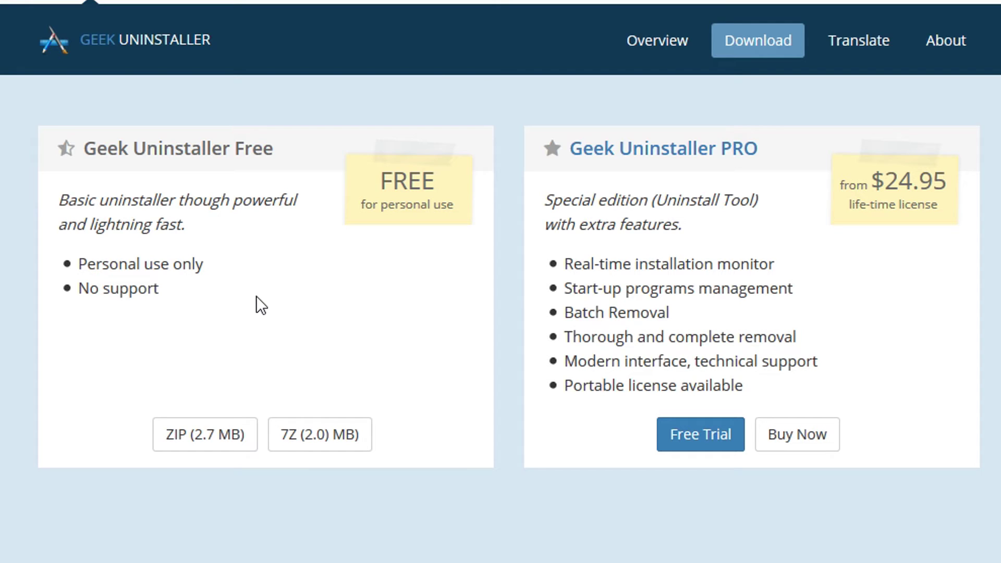
Download the free ZIP edition (2.7 MB) and scroll through compatibility and release notes.
left_click(239, 431)
scroll(124, 451, "down", 5)
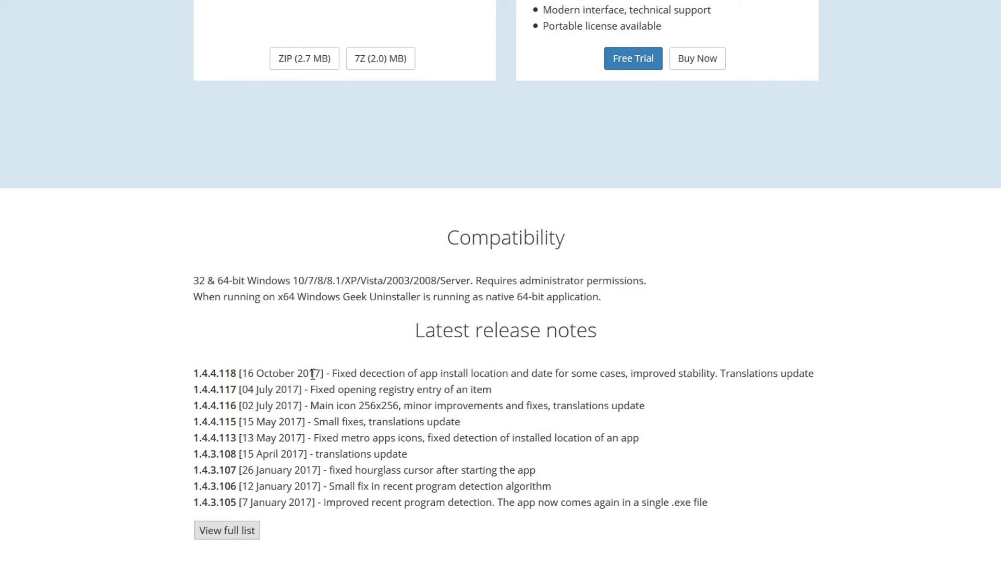
scroll(312, 373, "up", 5)
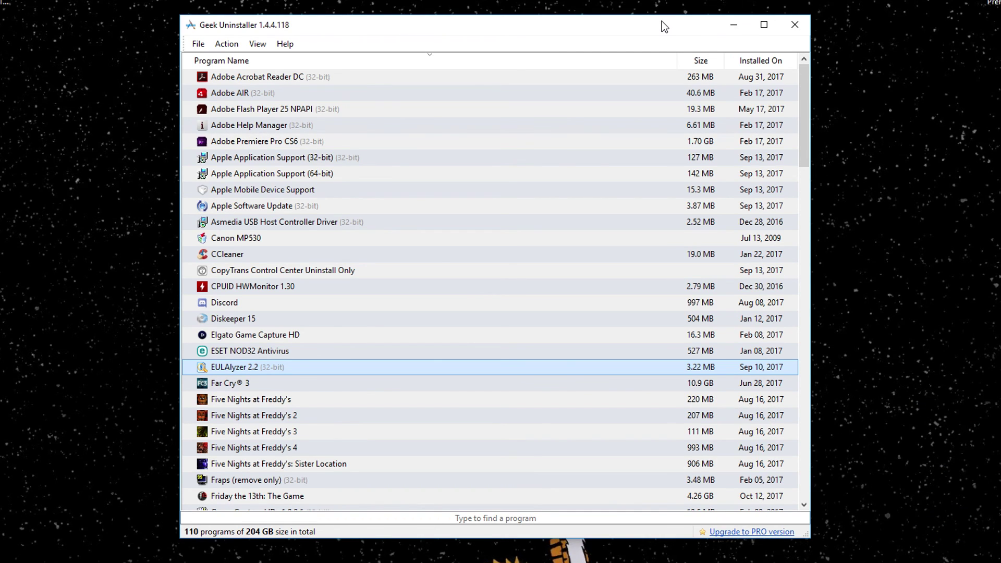
Nudge the Geek Uninstaller window a little lower by its title bar.
left_click_drag(660, 21, 663, 50)
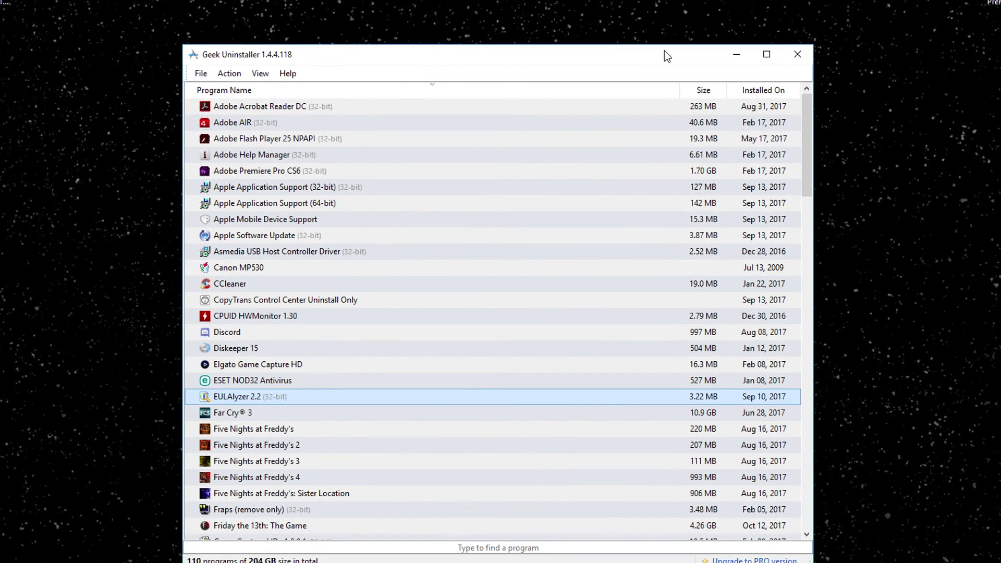